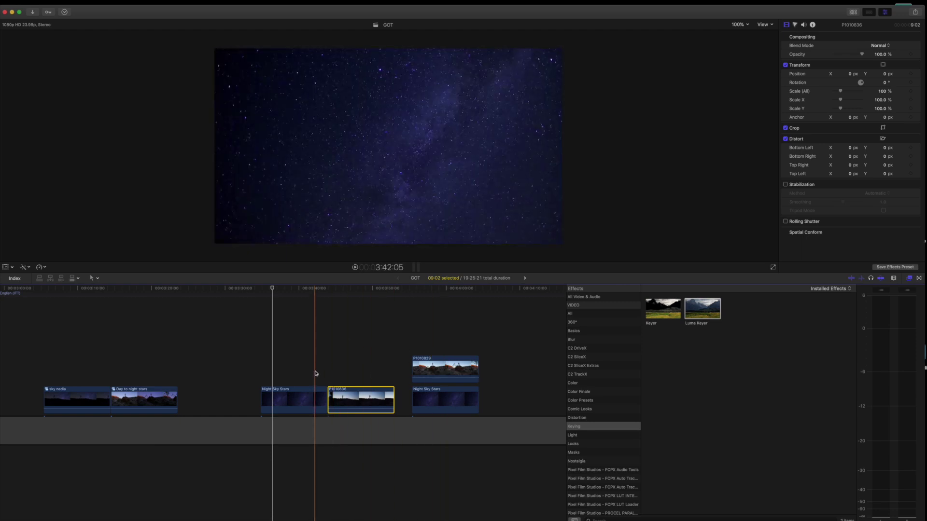
Step: Nudge P1010836 slightly right to open a gap after Night Sky Stars, then scrub to preview the sky footage
{"action": "left_click_drag", "start_coordinate": [315, 393], "coordinate": [386, 360]}
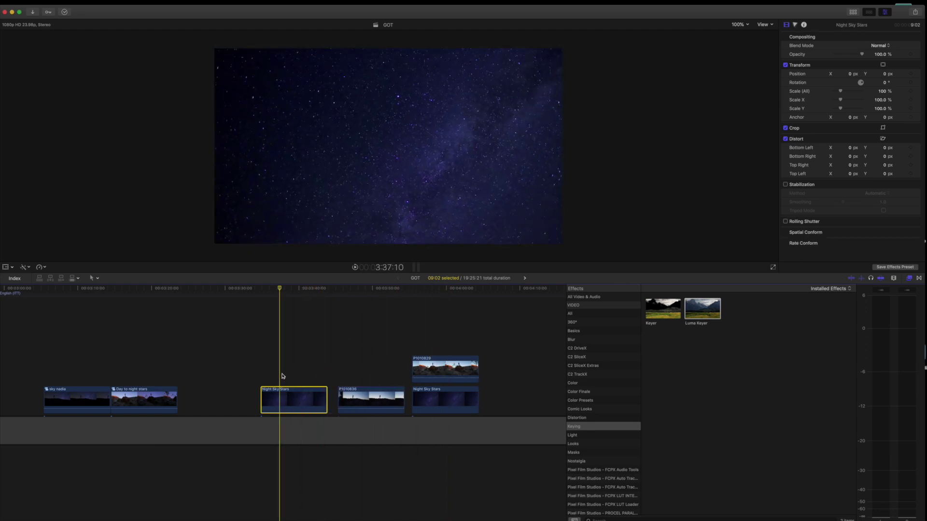
{"action": "left_click_drag", "start_coordinate": [281, 290], "coordinate": [294, 309]}
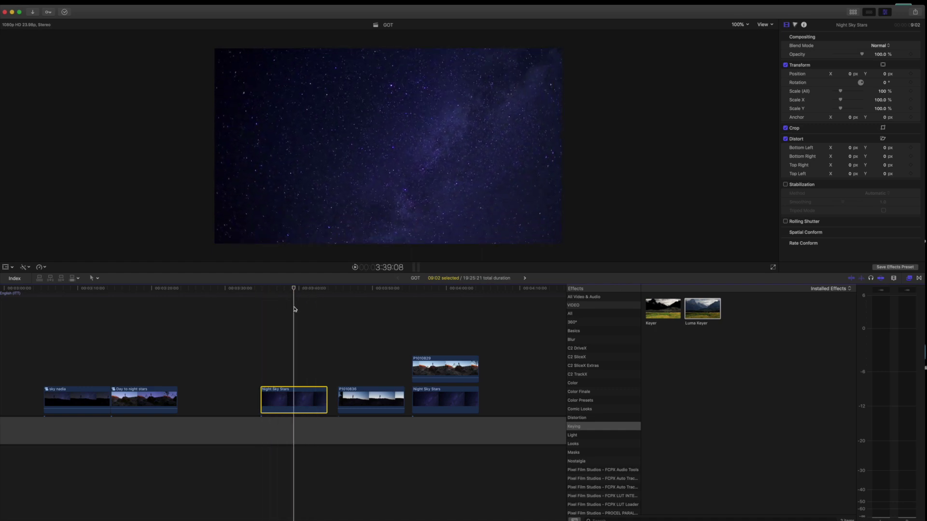
{"action": "mouse_move", "coordinate": [292, 291]}
{"action": "left_mouse_down"}
{"action": "mouse_move", "coordinate": [278, 293]}
{"action": "mouse_move", "coordinate": [289, 296]}
{"action": "left_mouse_up"}
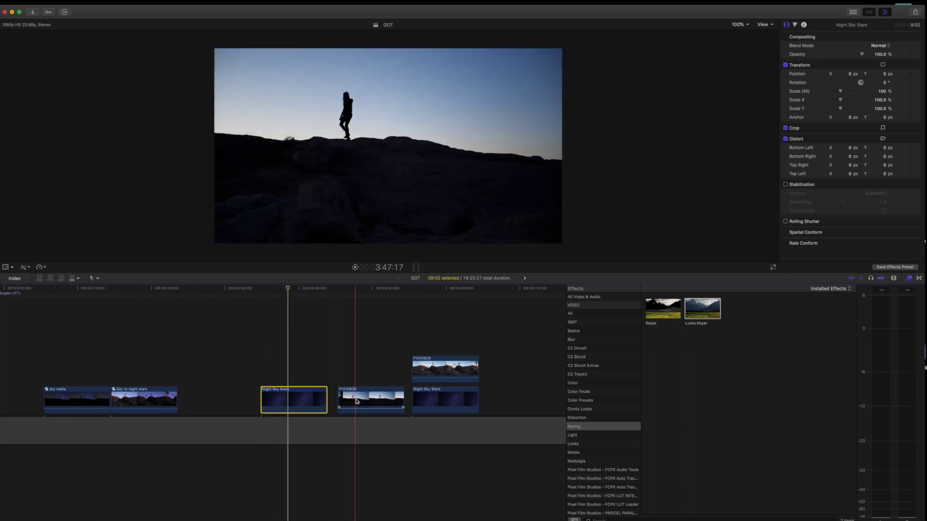
Step: Move P1010836 onto a connected lane above Night Sky Stars and scrub to check the stacked frame
{"action": "left_click_drag", "start_coordinate": [361, 398], "coordinate": [289, 352]}
{"action": "mouse_move", "coordinate": [289, 292]}
{"action": "left_mouse_down"}
{"action": "mouse_move", "coordinate": [271, 291]}
{"action": "mouse_move", "coordinate": [292, 291]}
{"action": "left_mouse_up"}
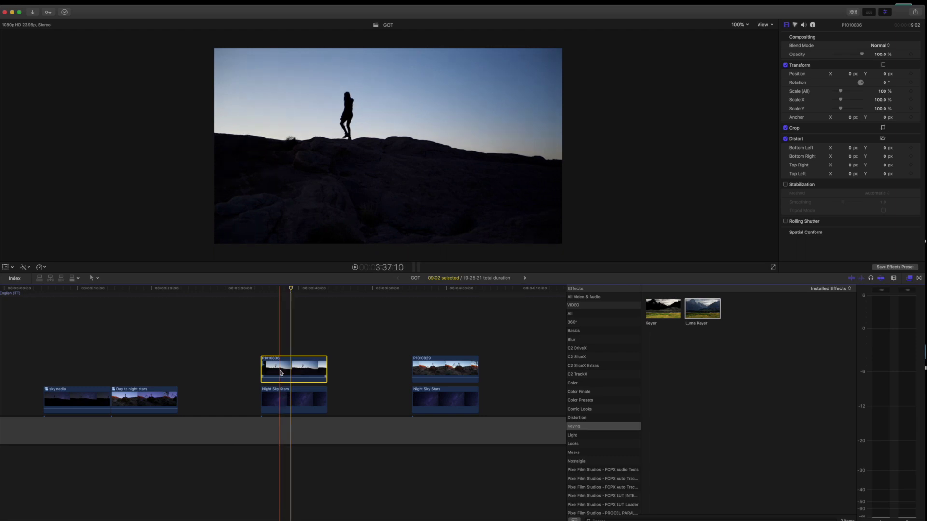
{"action": "mouse_move", "coordinate": [290, 289]}
{"action": "left_mouse_down"}
{"action": "mouse_move", "coordinate": [280, 288]}
{"action": "mouse_move", "coordinate": [299, 292]}
{"action": "left_mouse_up"}
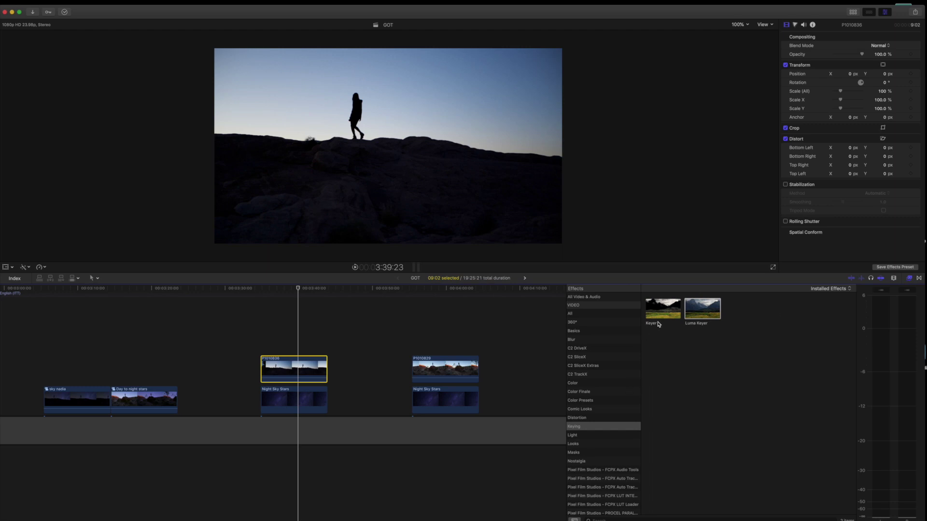
Step: Apply the Keying > Keyer effect to P1010836 and sample the sky near the frame's upper left
{"action": "left_click", "coordinate": [578, 426]}
{"action": "left_click", "coordinate": [659, 316]}
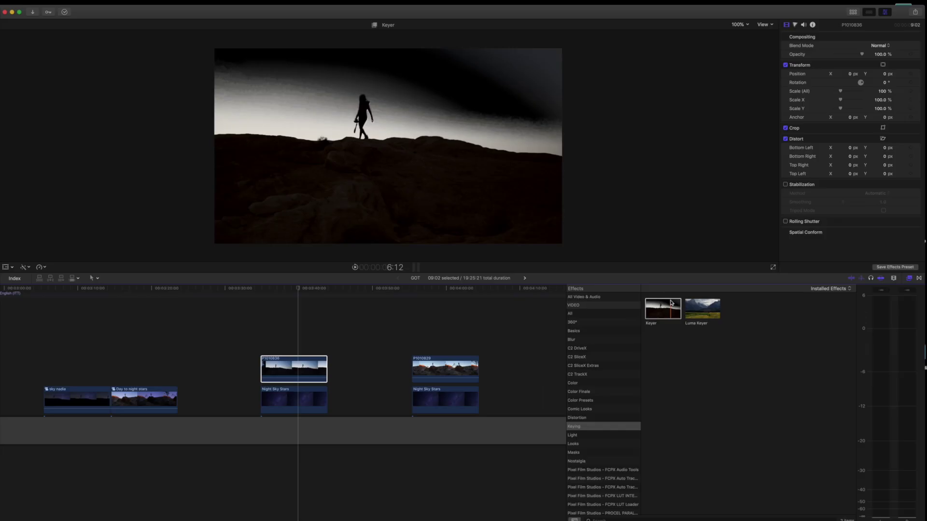
{"action": "left_click_drag", "start_coordinate": [663, 309], "coordinate": [300, 360]}
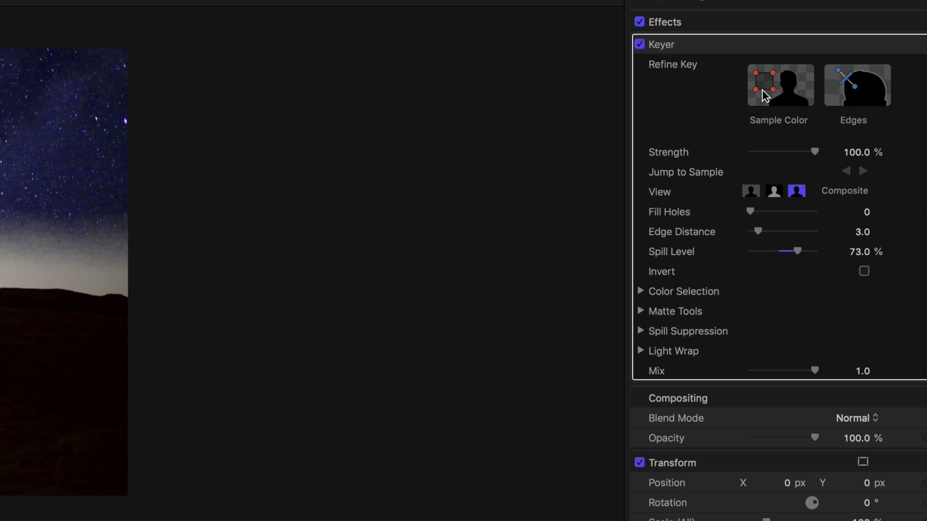
{"action": "left_click", "coordinate": [765, 95]}
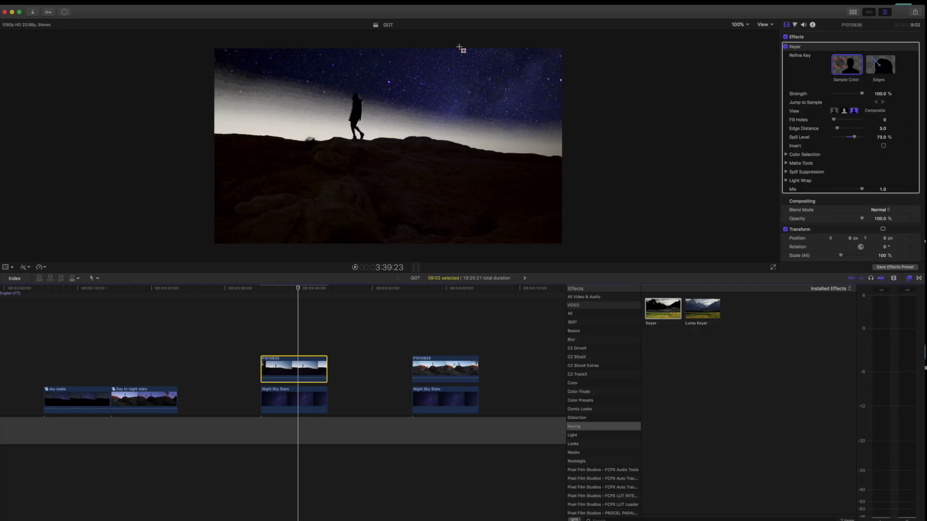
{"action": "left_click_drag", "start_coordinate": [233, 59], "coordinate": [284, 131]}
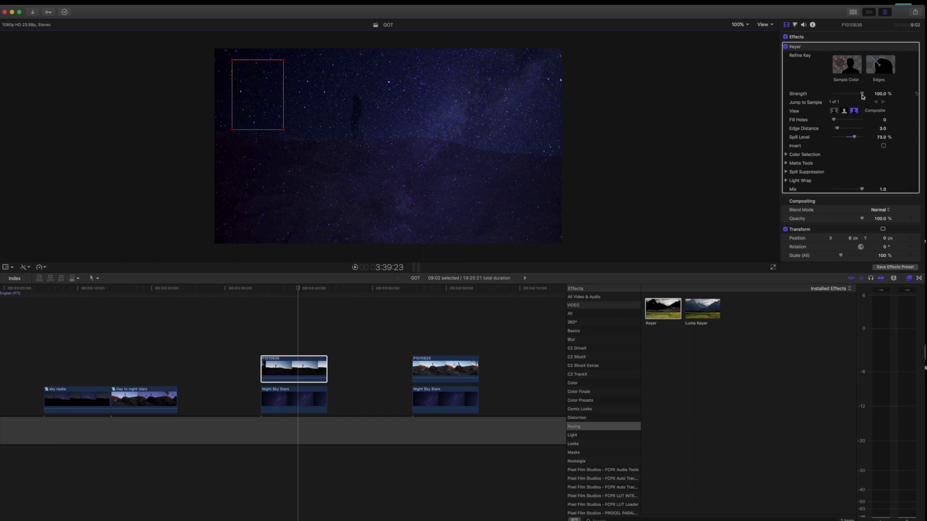
Step: Lower the Keyer Strength to 36.04%
{"action": "left_click_drag", "start_coordinate": [863, 96], "coordinate": [845, 98]}
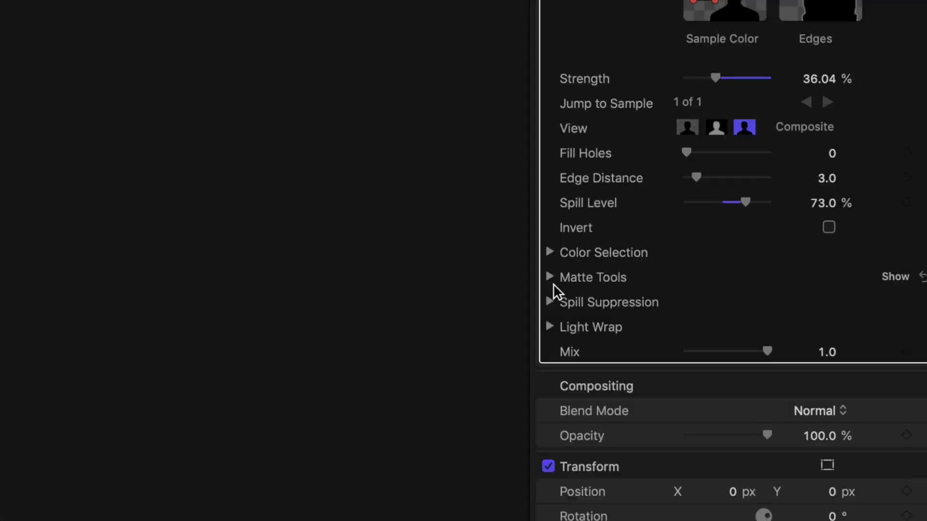
Step: Raise the black point in the Keyer's Matte Tools Levels, then preview an earlier frame of the key
{"action": "left_click", "coordinate": [550, 277]}
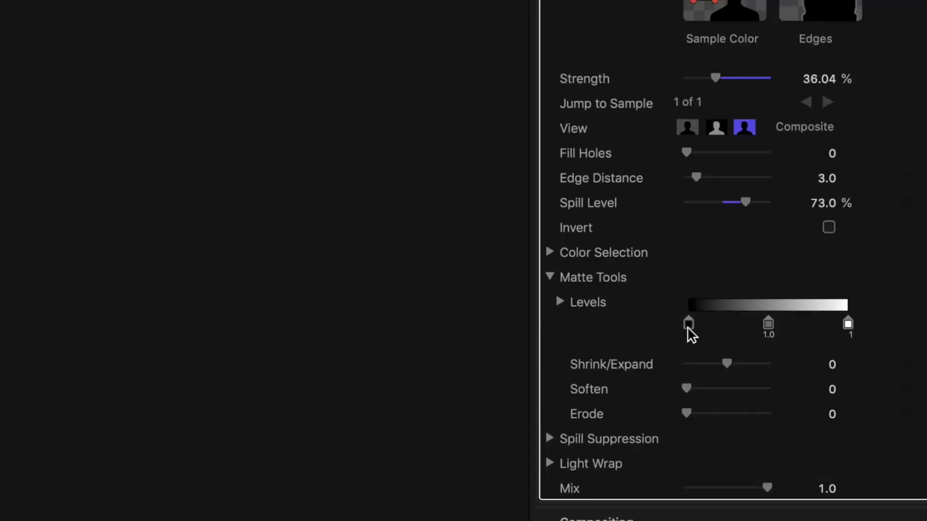
{"action": "left_click_drag", "start_coordinate": [689, 327], "coordinate": [794, 348]}
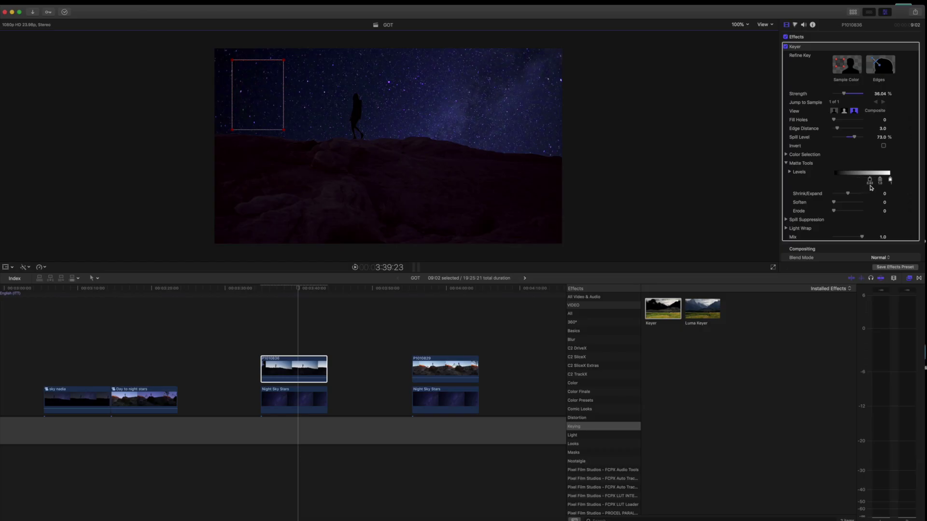
{"action": "left_click_drag", "start_coordinate": [871, 188], "coordinate": [876, 188]}
{"action": "mouse_move", "coordinate": [292, 288]}
{"action": "left_mouse_down"}
{"action": "mouse_move", "coordinate": [274, 289]}
{"action": "mouse_move", "coordinate": [300, 289]}
{"action": "left_mouse_up"}
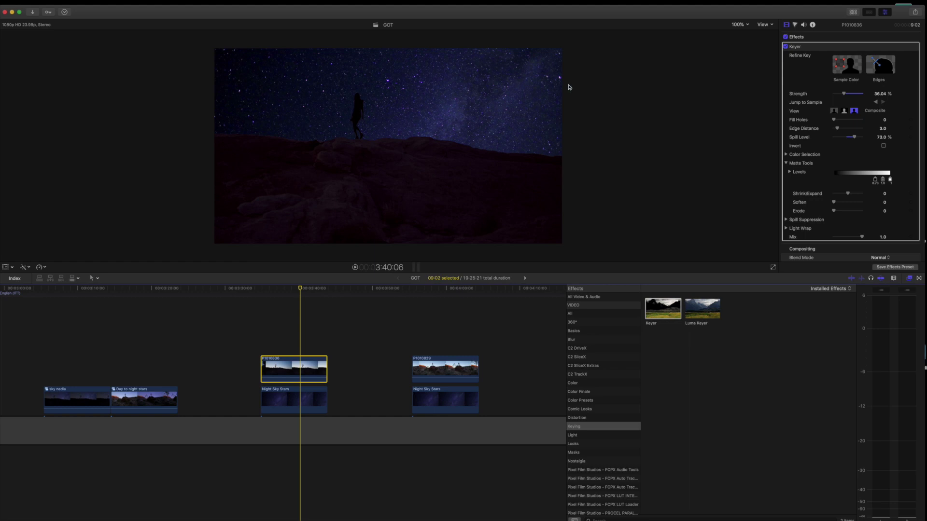
Step: Set the Keyer Mix to 0.91 and preview the keyed result around the figure
{"action": "scroll", "coordinate": [838, 137], "scroll_direction": "down", "scroll_amount": 3}
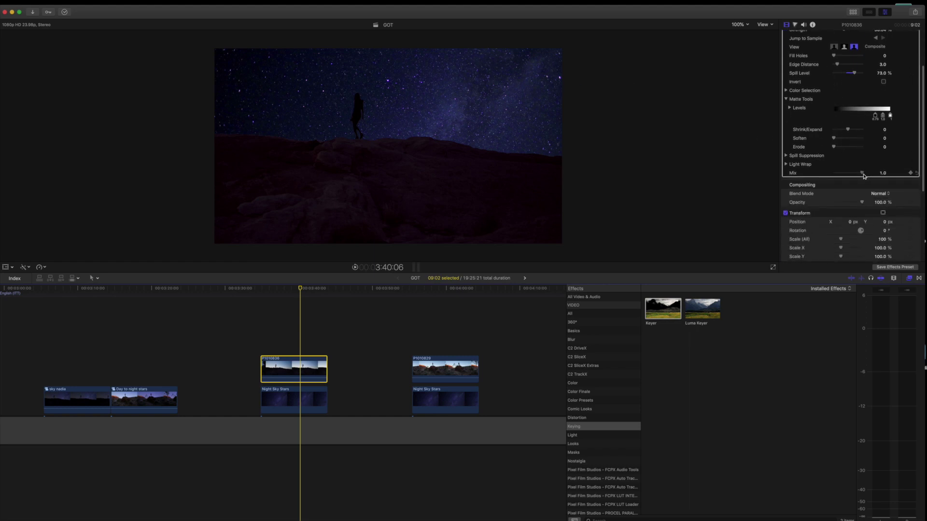
{"action": "left_click_drag", "start_coordinate": [863, 175], "coordinate": [861, 174]}
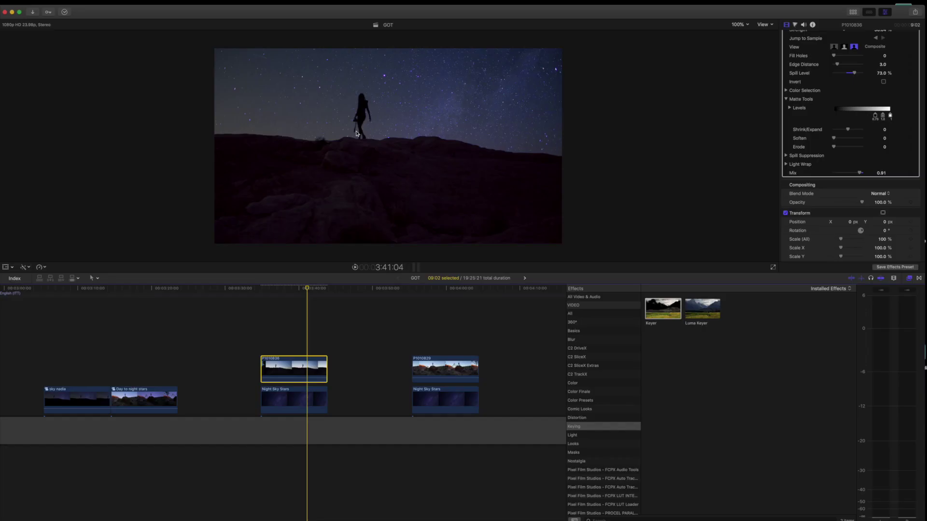
{"action": "mouse_move", "coordinate": [307, 289]}
{"action": "left_mouse_down"}
{"action": "mouse_move", "coordinate": [317, 289]}
{"action": "mouse_move", "coordinate": [306, 290]}
{"action": "left_mouse_up"}
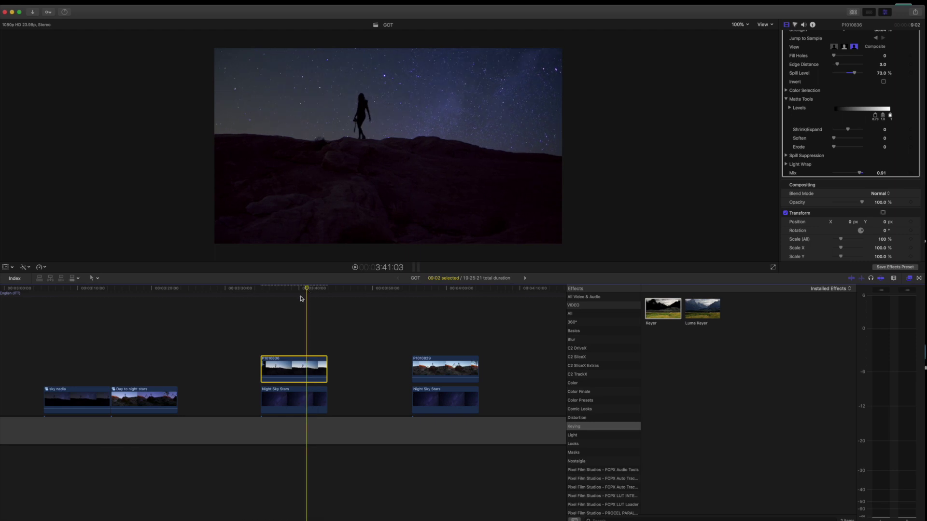
Step: Combine the keyed silhouette and Night Sky Stars into the compound clip GOT Clip 3
{"action": "left_click", "coordinate": [286, 396], "text": "super"}
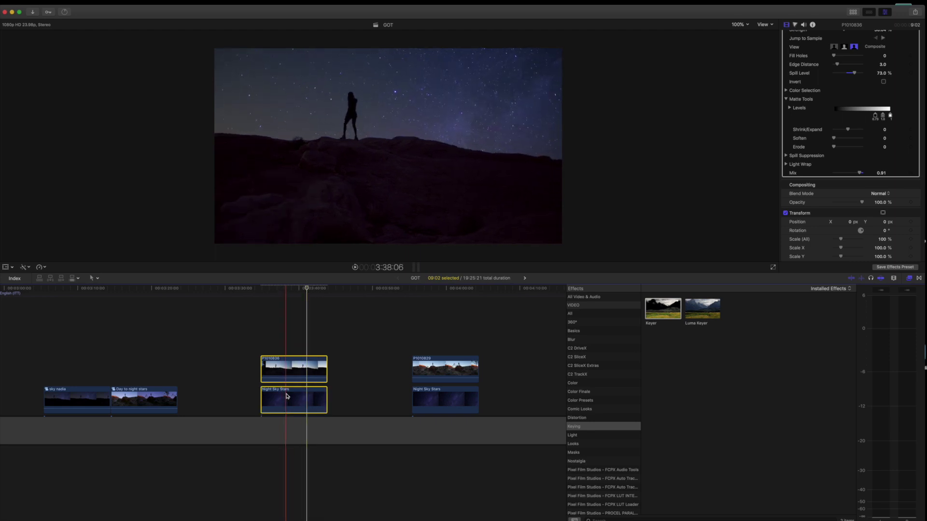
{"action": "right_click", "coordinate": [286, 373]}
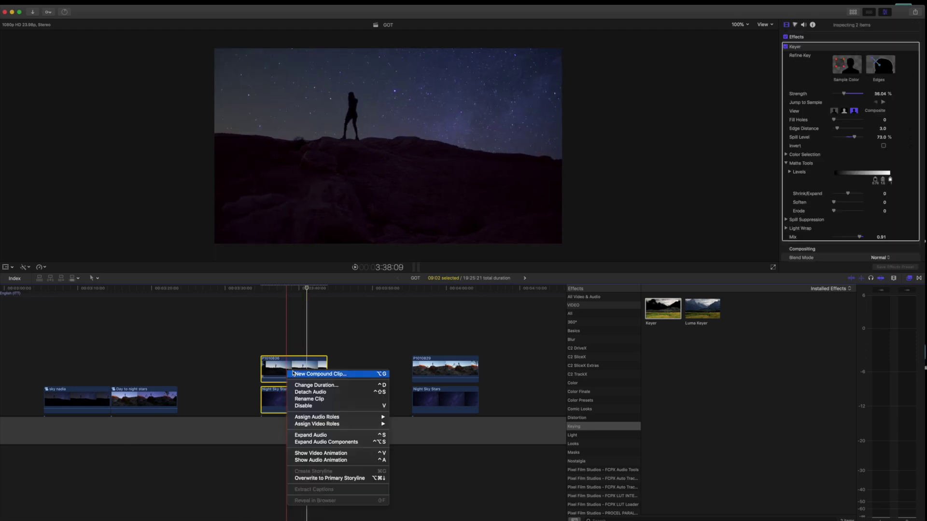
{"action": "left_click", "coordinate": [297, 376]}
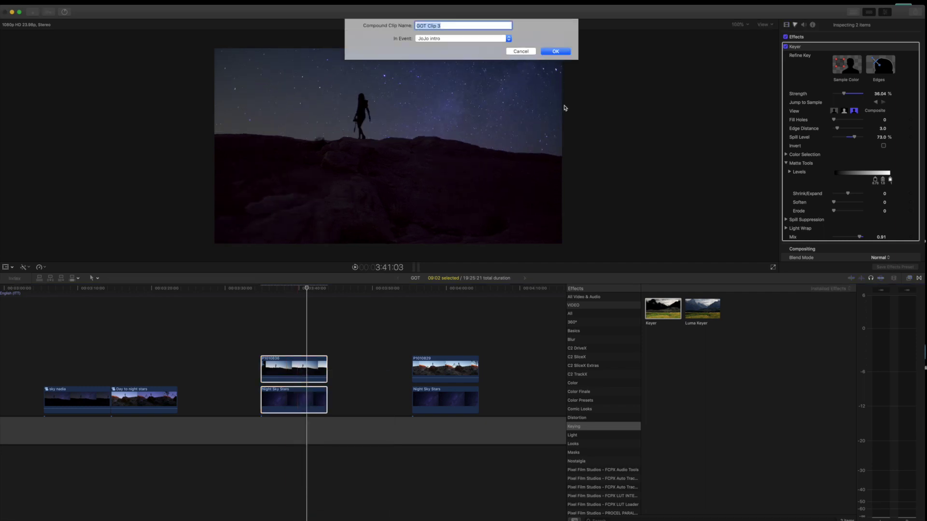
{"action": "left_click", "coordinate": [554, 50]}
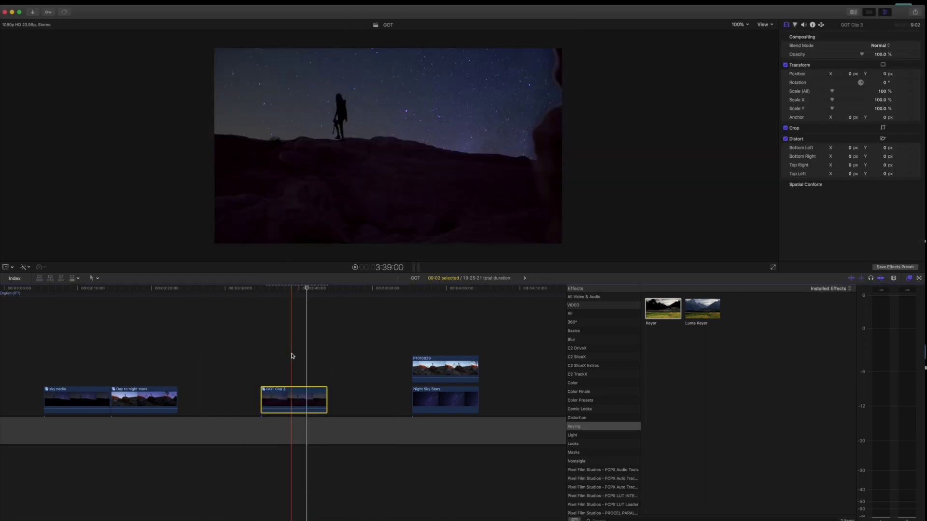
Step: Preview the new compound clip and jump ahead to the next shot, P1010829
{"action": "left_click_drag", "start_coordinate": [304, 292], "coordinate": [414, 302]}
{"action": "key", "text": "super+Right"}
{"action": "scroll", "coordinate": [414, 302], "scroll_direction": "right", "scroll_amount": 5}
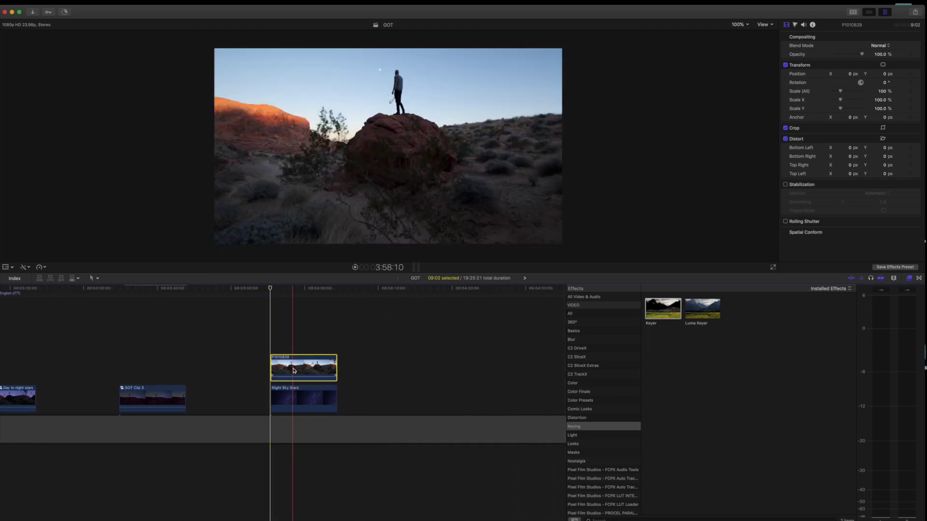
Step: Move P1010829 into the main storyline, shift Night Sky Stars right, and list all effects for searching
{"action": "left_click_drag", "start_coordinate": [294, 372], "coordinate": [294, 399]}
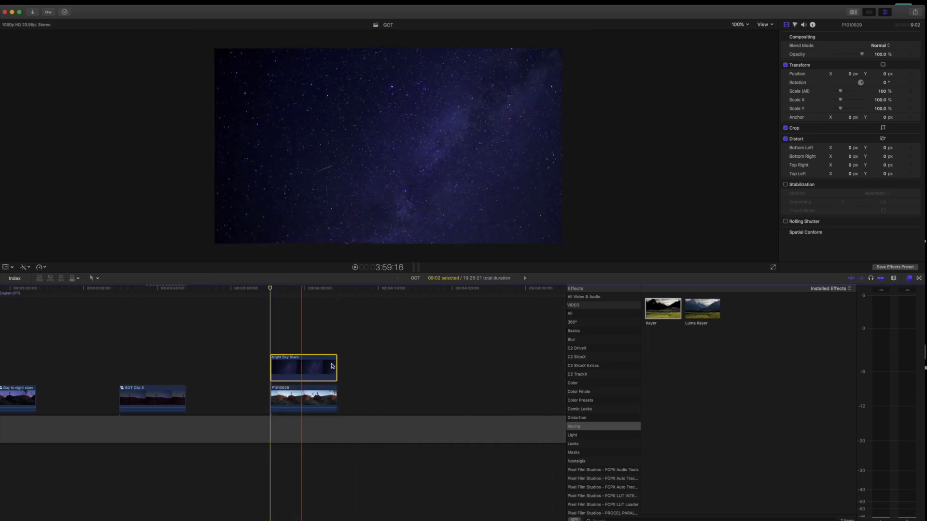
{"action": "left_click_drag", "start_coordinate": [303, 367], "coordinate": [402, 399]}
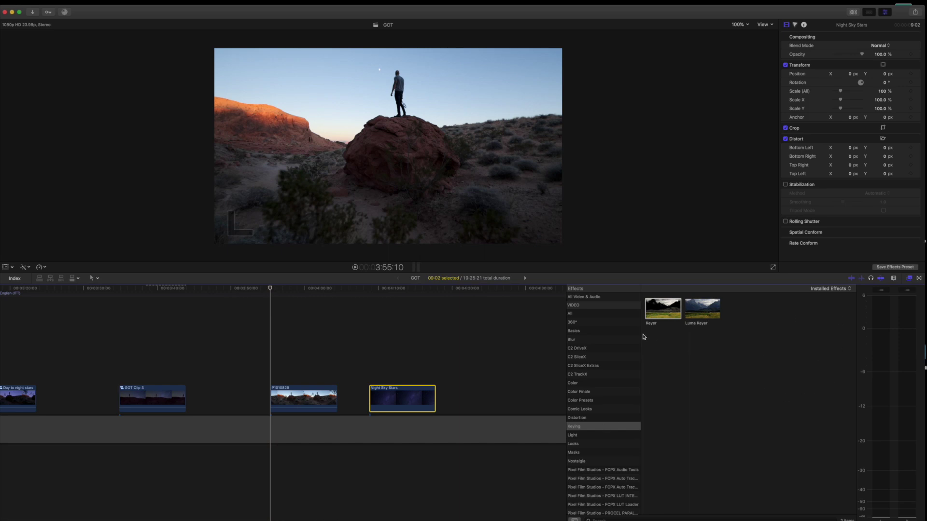
{"action": "left_click", "coordinate": [588, 315]}
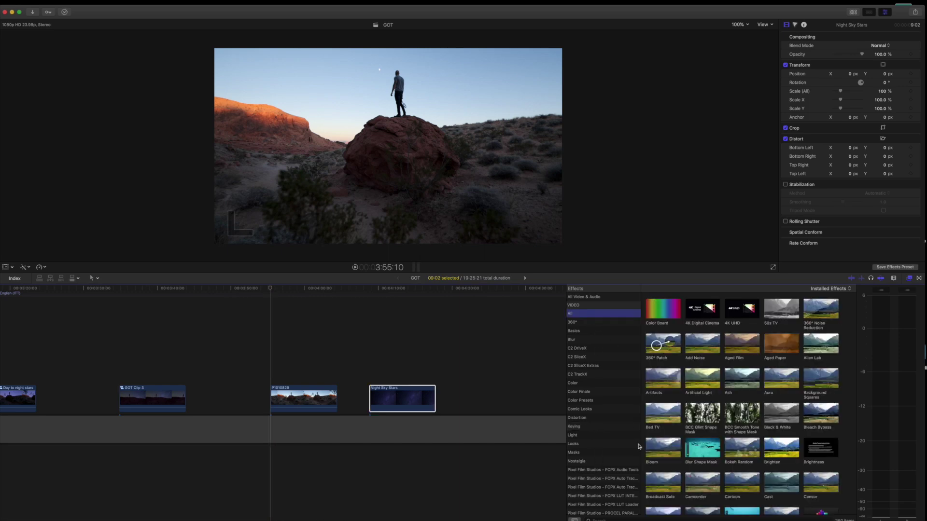
{"action": "left_click", "coordinate": [598, 32]}
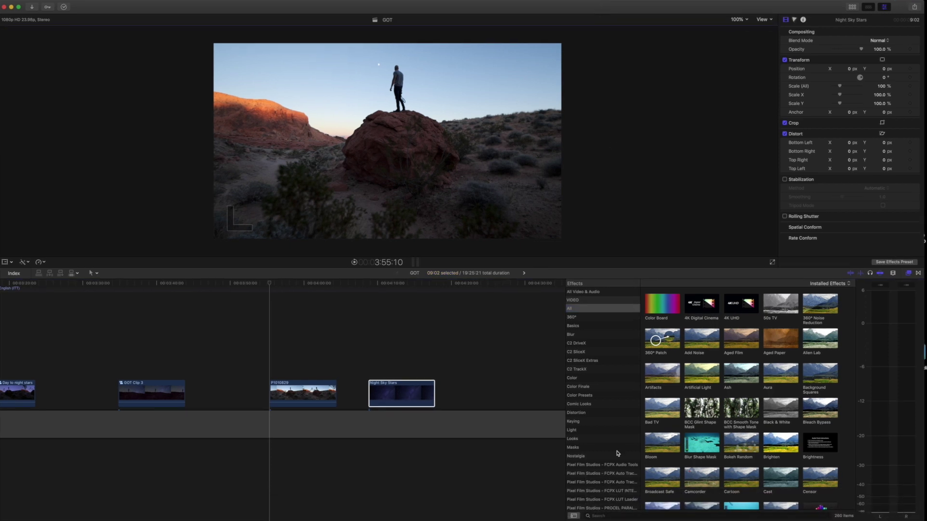
{"action": "left_click", "coordinate": [608, 515]}
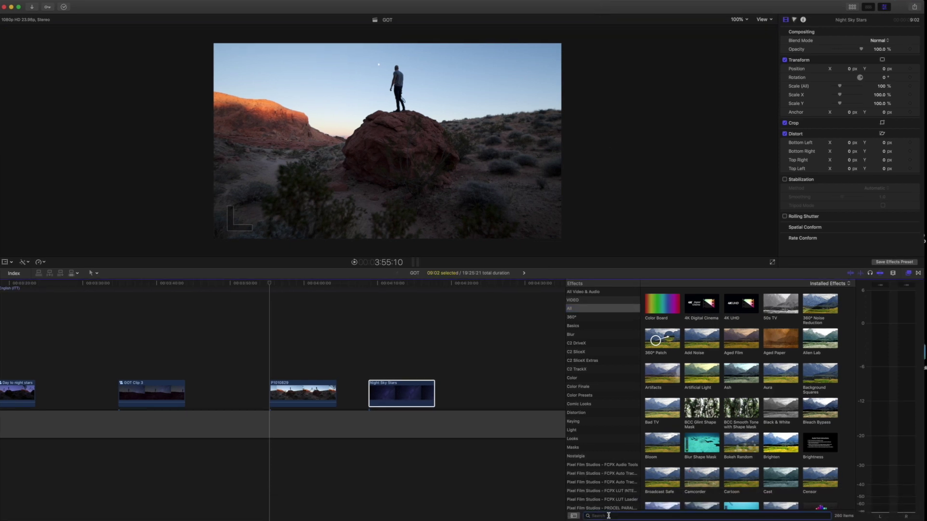
Step: Search 'day' and apply the Day into Night effect to the P1010829 desert clip
{"action": "type", "text": "day"}
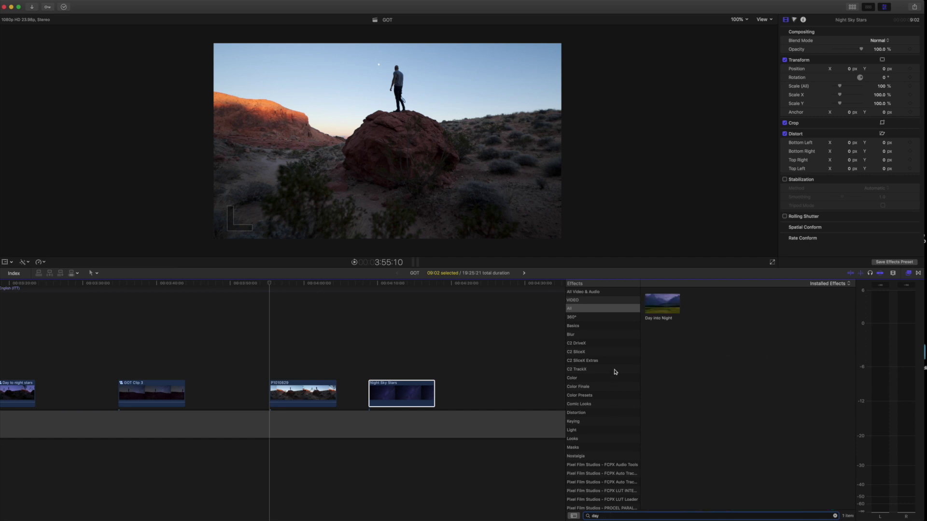
{"action": "double_click", "coordinate": [661, 309]}
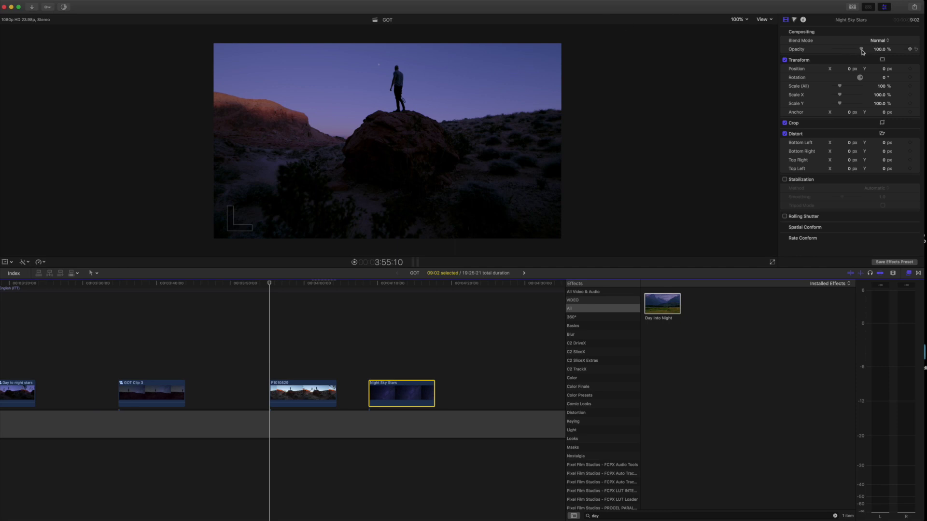
{"action": "left_click", "coordinate": [303, 394]}
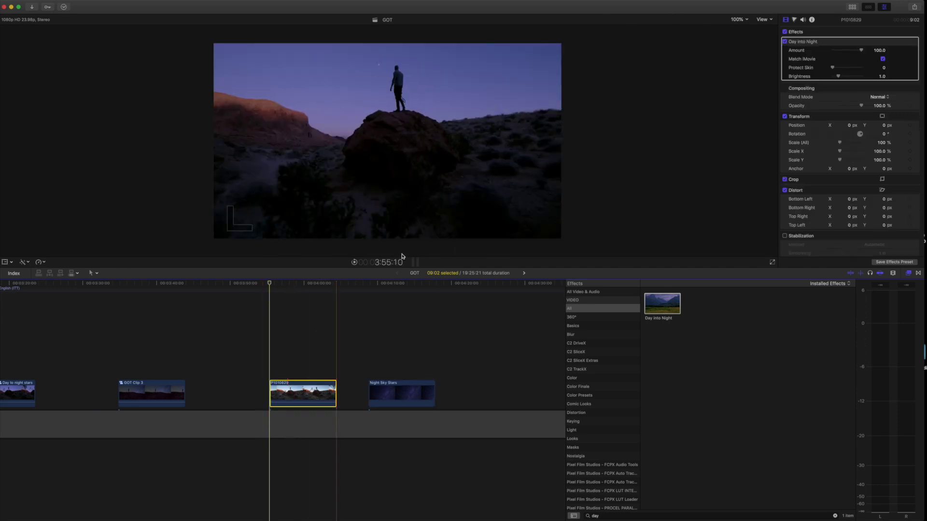
Step: Keyframe Day into Night Amount from 0 to 100 over a few seconds, then lift Night Sky Stars above
{"action": "left_click_drag", "start_coordinate": [861, 50], "coordinate": [819, 54]}
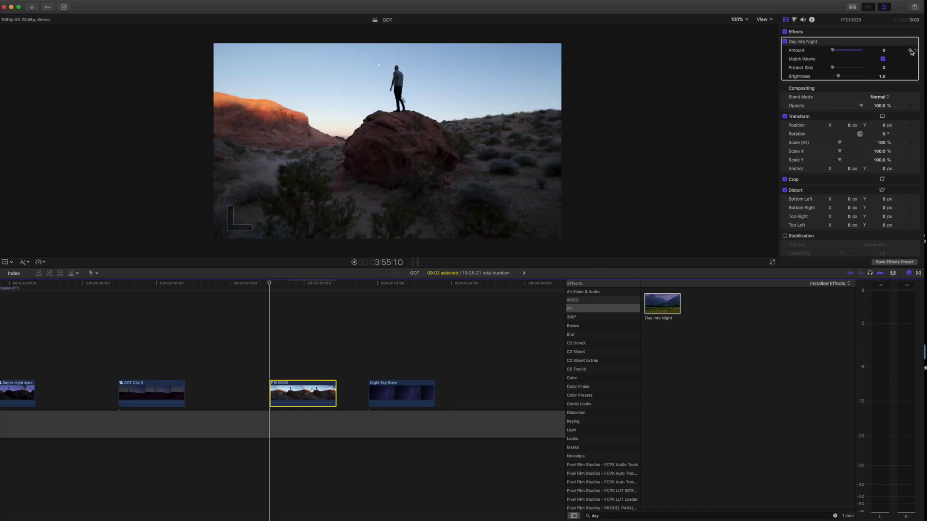
{"action": "left_click", "coordinate": [269, 284]}
{"action": "left_click_drag", "start_coordinate": [271, 285], "coordinate": [290, 288]}
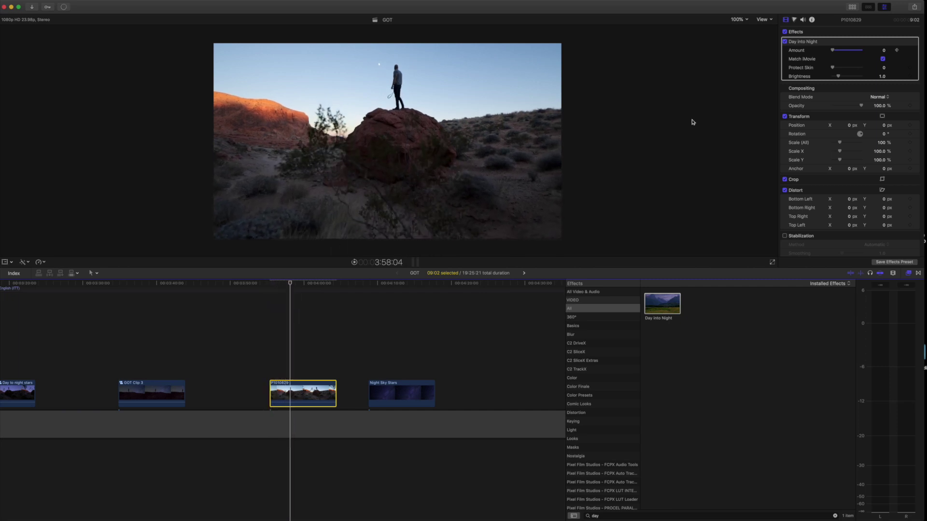
{"action": "left_click_drag", "start_coordinate": [832, 50], "coordinate": [869, 54]}
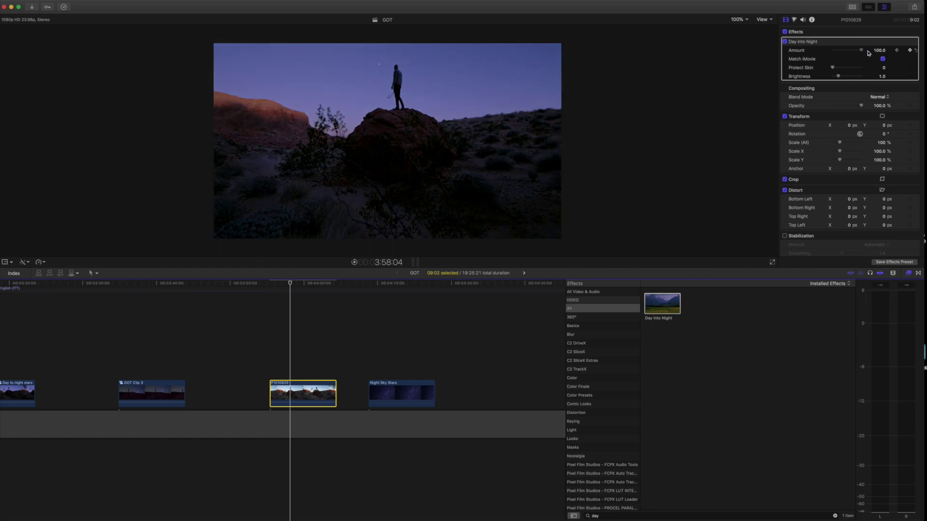
{"action": "left_click_drag", "start_coordinate": [294, 288], "coordinate": [272, 301]}
{"action": "left_click_drag", "start_coordinate": [392, 383], "coordinate": [293, 352]}
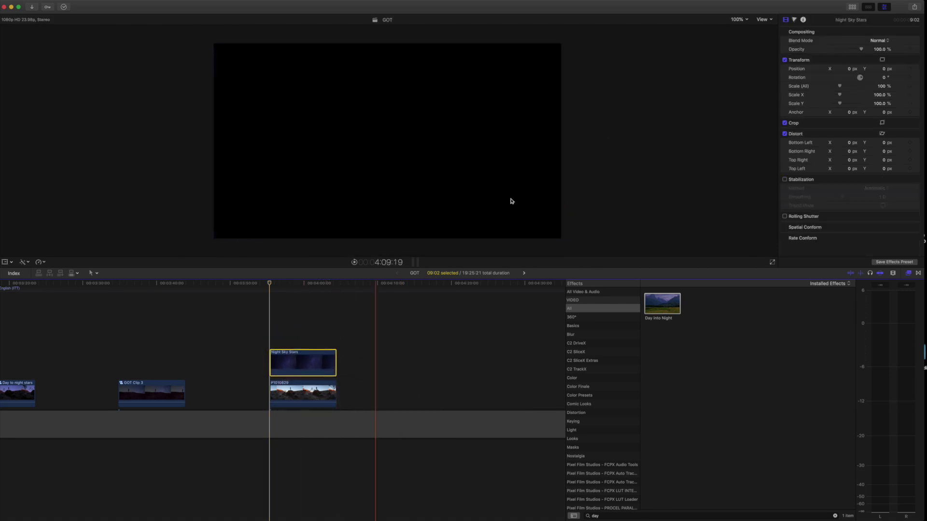
Step: Set Night Sky Stars opacity to 67.25% and apply a Draw Mask to it
{"action": "left_click_drag", "start_coordinate": [861, 50], "coordinate": [852, 51]}
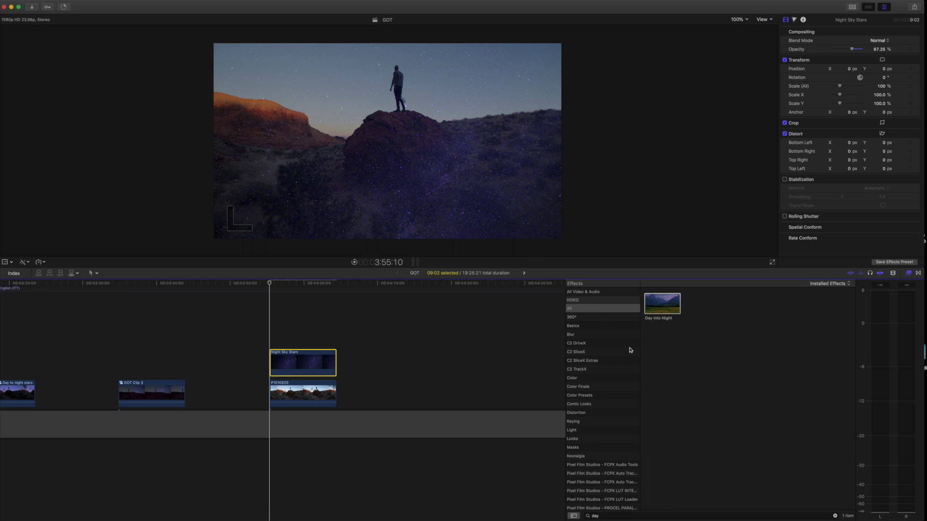
{"action": "left_click", "coordinate": [574, 446]}
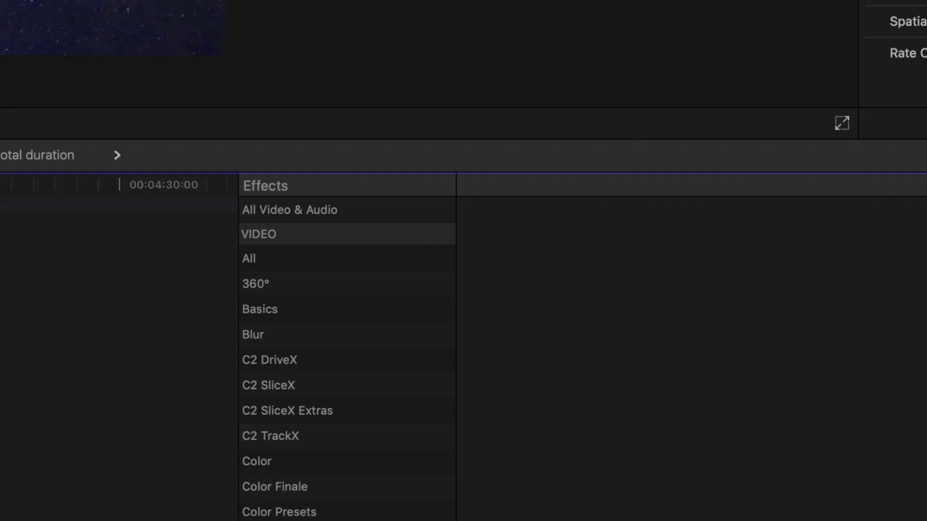
{"action": "mouse_move", "coordinate": [524, 249]}
{"action": "left_mouse_down"}
{"action": "mouse_move", "coordinate": [381, 311]}
{"action": "mouse_move", "coordinate": [306, 365]}
{"action": "left_mouse_up"}
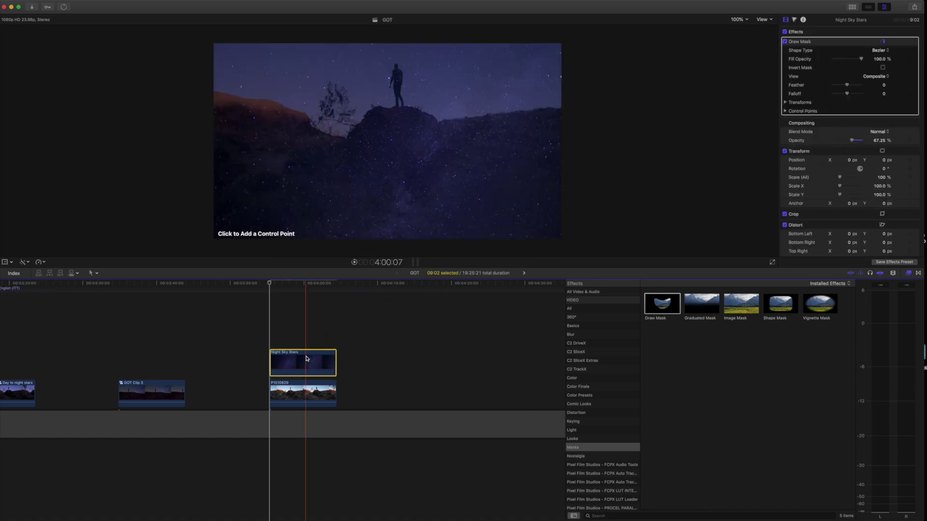
Step: Trace the mask along the ridge line, around the right and bottom edges, and close the shape
{"action": "left_click", "coordinate": [204, 91]}
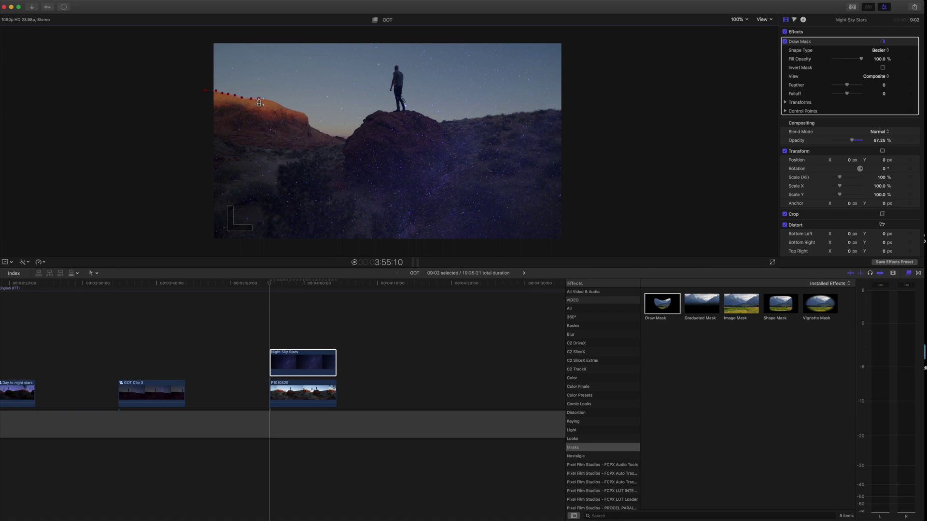
{"action": "left_click", "coordinate": [291, 107]}
{"action": "left_click", "coordinate": [313, 124]}
{"action": "left_click", "coordinate": [325, 132]}
{"action": "left_click", "coordinate": [339, 134]}
{"action": "left_click", "coordinate": [357, 127]}
{"action": "left_click", "coordinate": [377, 110]}
{"action": "left_click", "coordinate": [402, 108]}
{"action": "left_click", "coordinate": [429, 115]}
{"action": "left_click", "coordinate": [464, 118]}
{"action": "left_click", "coordinate": [492, 114]}
{"action": "left_click", "coordinate": [526, 111]}
{"action": "left_click", "coordinate": [555, 108]}
{"action": "left_click", "coordinate": [568, 108]}
{"action": "left_click", "coordinate": [575, 247]}
{"action": "left_click", "coordinate": [203, 244]}
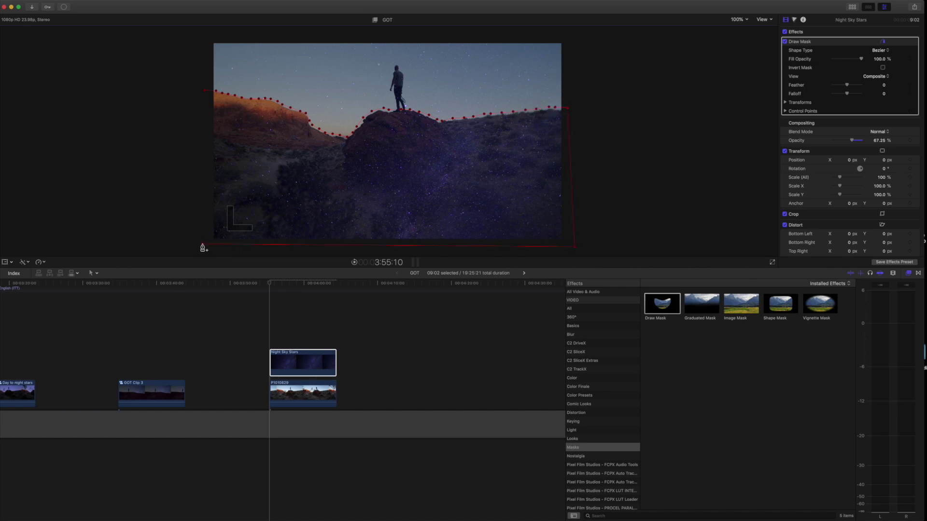
{"action": "left_click", "coordinate": [205, 93]}
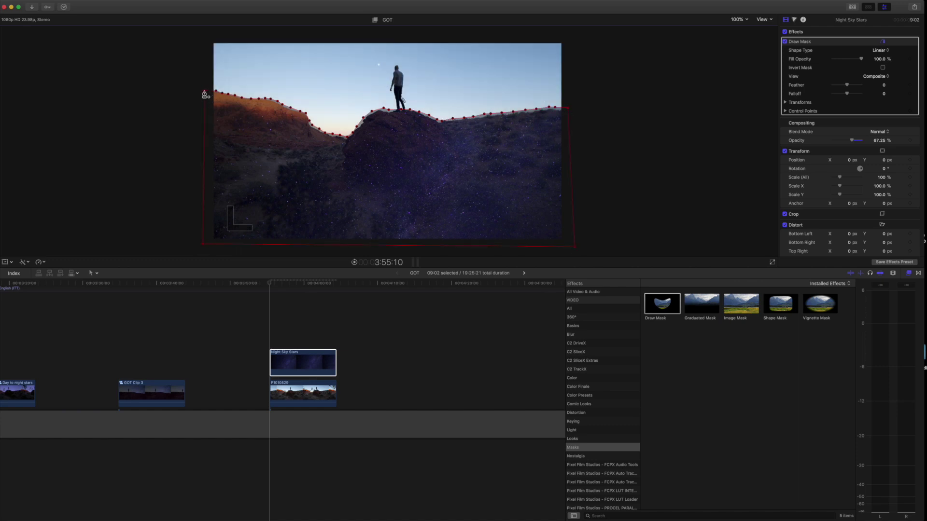
Step: Invert the mask and set its Feather to -28 so stars fill only the sky
{"action": "left_click", "coordinate": [883, 68]}
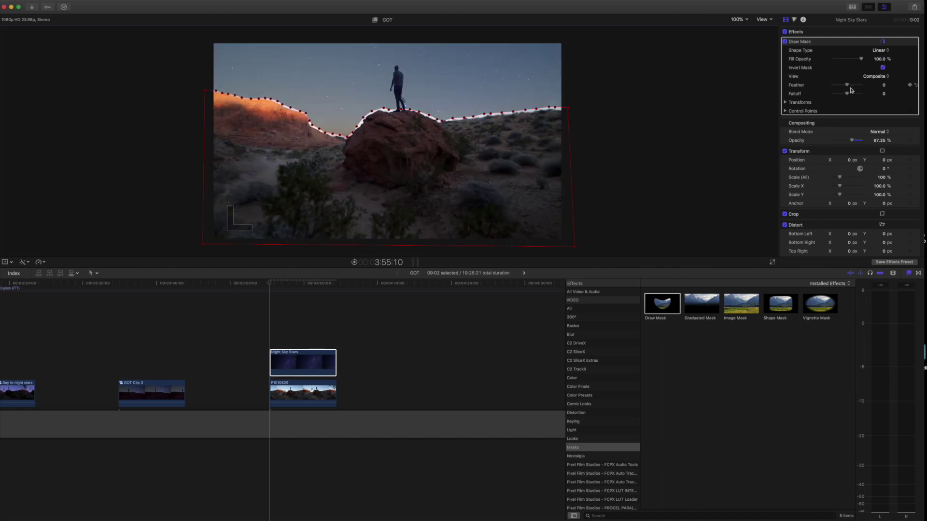
{"action": "left_click_drag", "start_coordinate": [850, 90], "coordinate": [847, 90]}
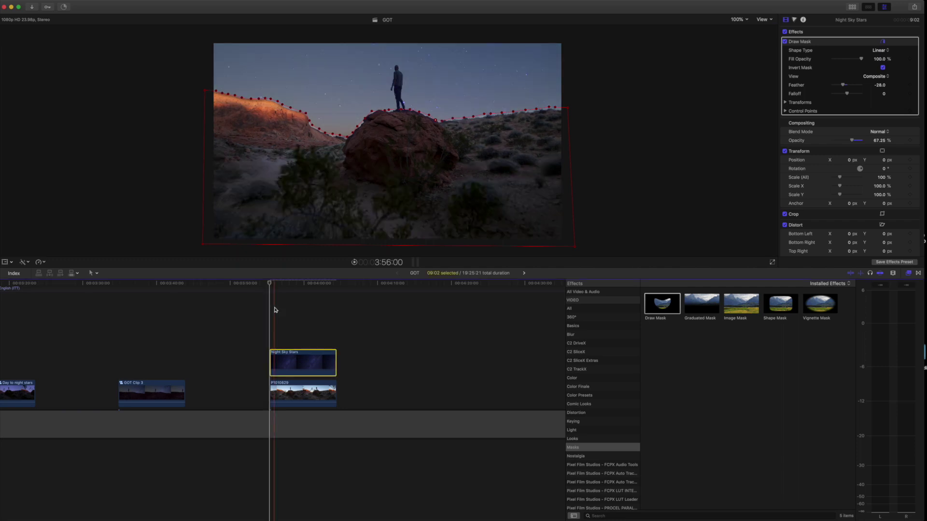
{"action": "left_click", "coordinate": [293, 394]}
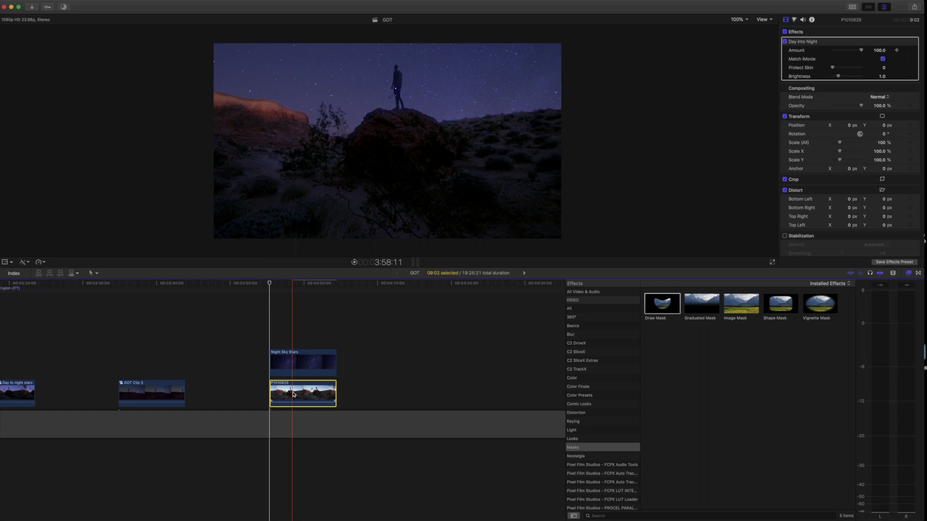
Step: Copy P1010829 above Night Sky Stars and apply a Luma Keyer to the top copy
{"action": "left_click_drag", "start_coordinate": [293, 393], "coordinate": [308, 333]}
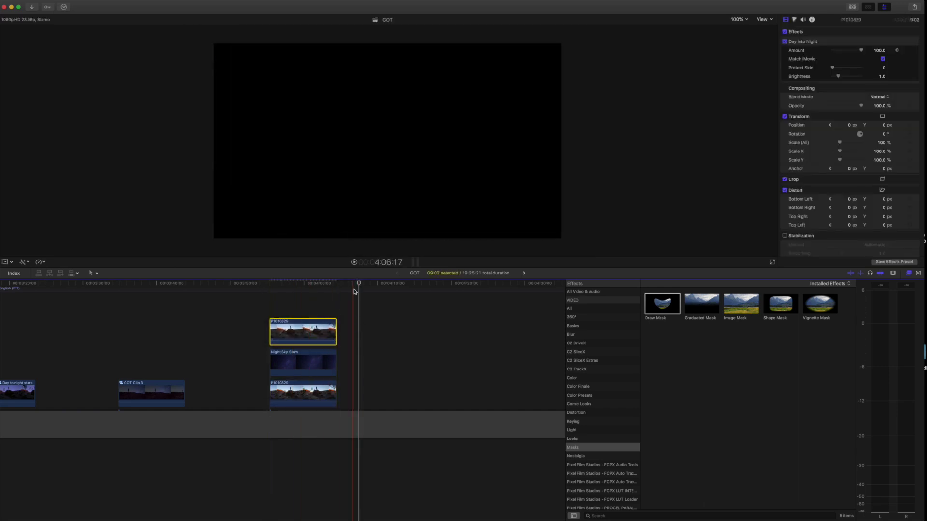
{"action": "left_click_drag", "start_coordinate": [357, 285], "coordinate": [272, 288]}
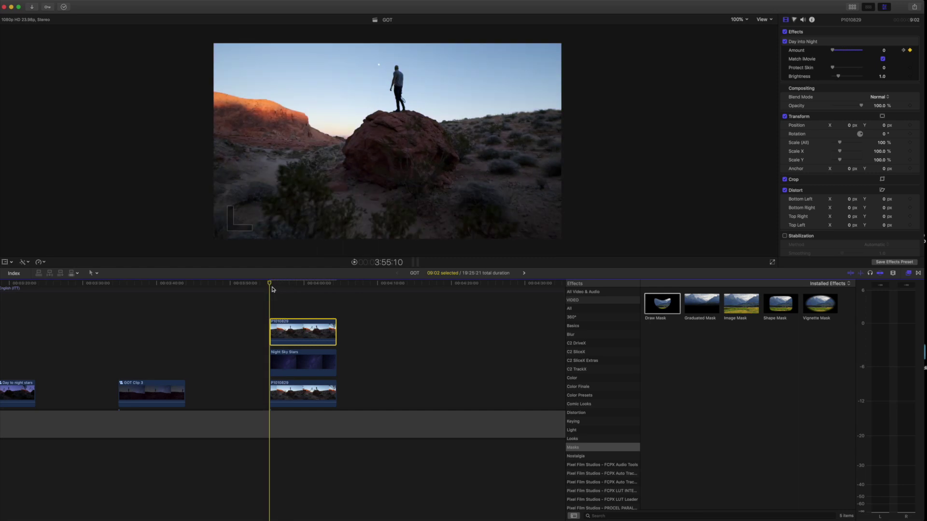
{"action": "left_click", "coordinate": [588, 422]}
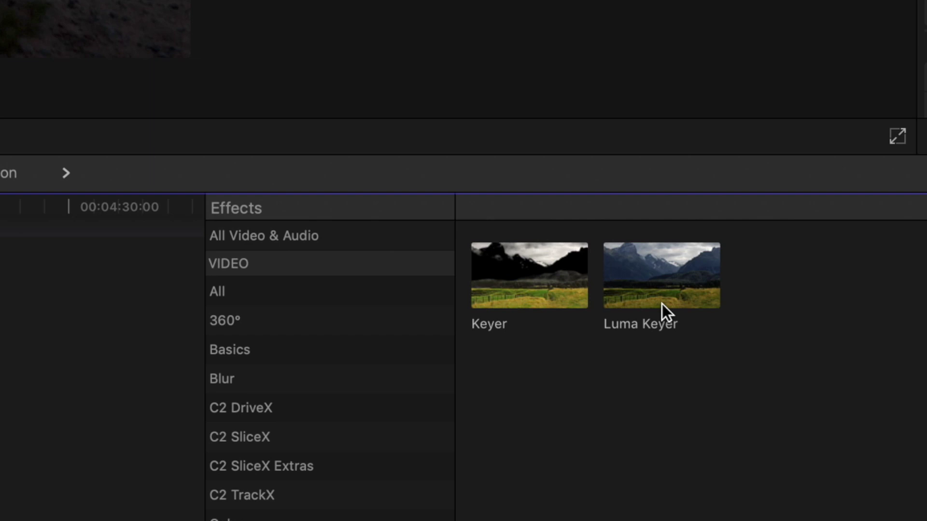
{"action": "left_click_drag", "start_coordinate": [701, 315], "coordinate": [625, 294]}
{"action": "left_click_drag", "start_coordinate": [406, 245], "coordinate": [0, 363]}
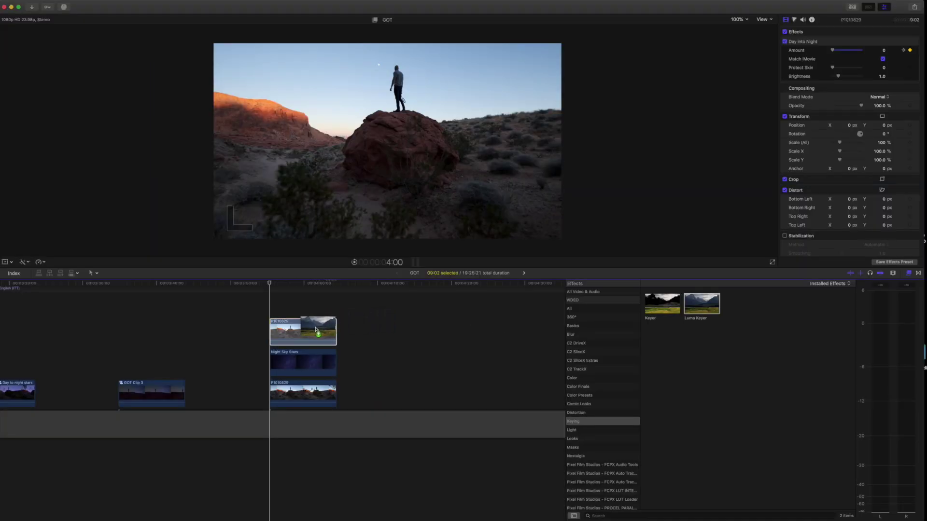
{"action": "left_click_drag", "start_coordinate": [316, 330], "coordinate": [313, 332]}
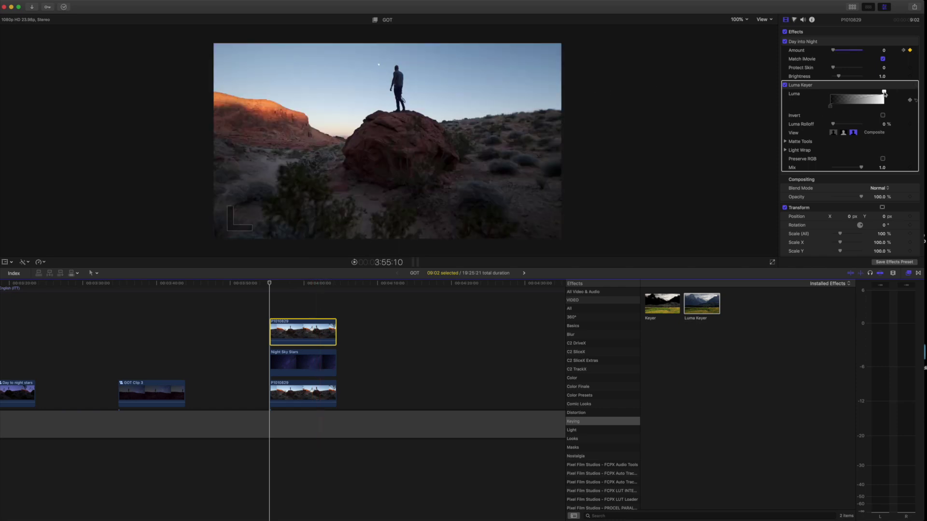
Step: Drag the Luma handles to key out the bright sky, scrubbing to check the stars show through
{"action": "left_click_drag", "start_coordinate": [883, 91], "coordinate": [843, 92]}
{"action": "left_click", "coordinate": [311, 283]}
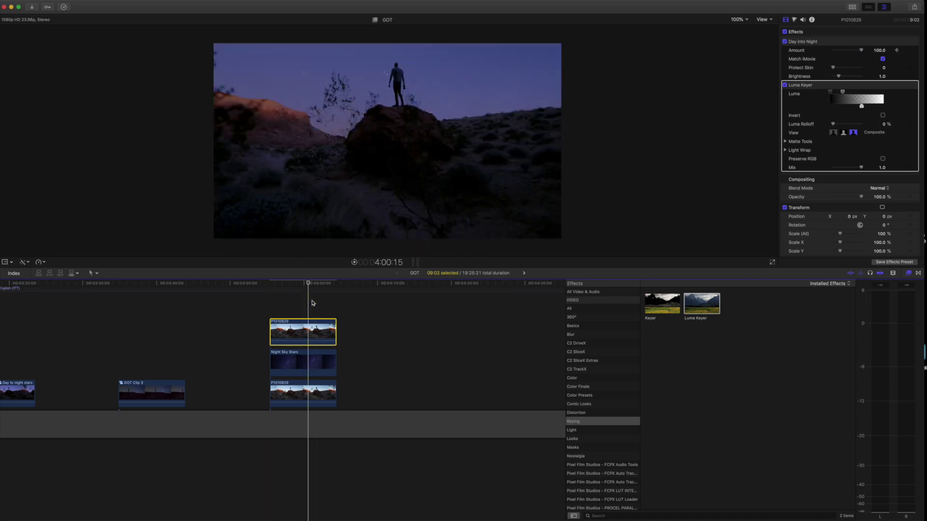
{"action": "left_click_drag", "start_coordinate": [320, 284], "coordinate": [281, 281]}
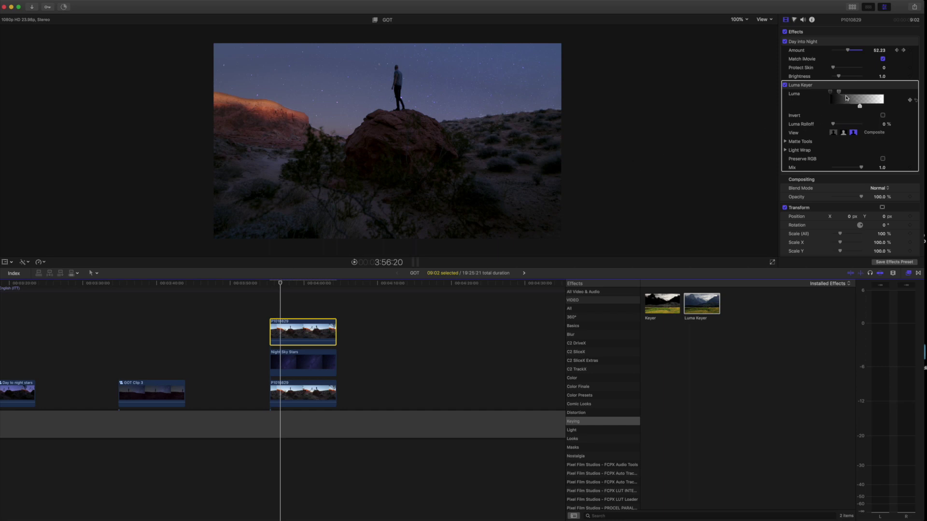
Step: Raise the Luma Keyer's Matte Tools Levels black point to reveal more stars behind the figure
{"action": "left_click", "coordinate": [786, 141]}
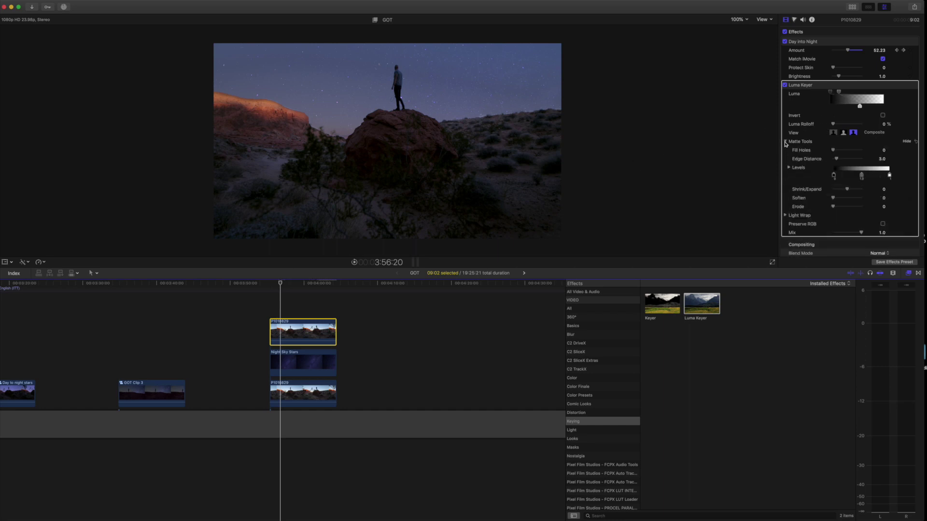
{"action": "mouse_move", "coordinate": [283, 285]}
{"action": "left_mouse_down"}
{"action": "mouse_move", "coordinate": [291, 285]}
{"action": "mouse_move", "coordinate": [283, 287]}
{"action": "left_mouse_up"}
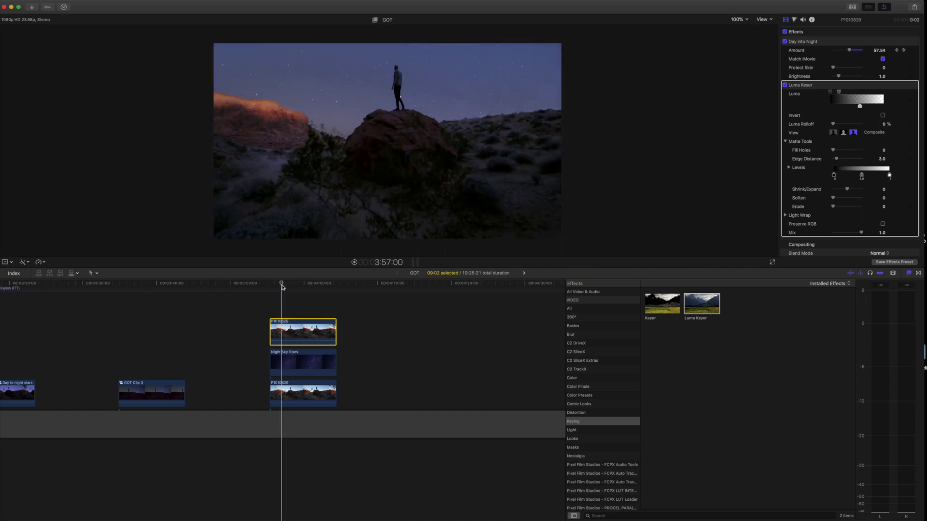
{"action": "left_click_drag", "start_coordinate": [834, 178], "coordinate": [857, 177]}
{"action": "left_click_drag", "start_coordinate": [282, 286], "coordinate": [313, 296]}
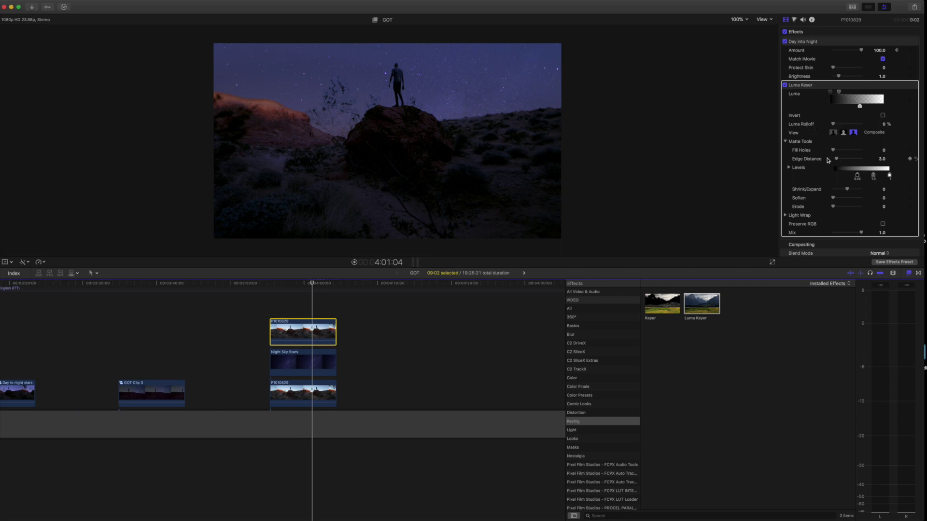
Step: Scrub and play the composite from the clip start to review the day-to-night change
{"action": "left_click", "coordinate": [271, 288]}
{"action": "left_click_drag", "start_coordinate": [273, 290], "coordinate": [299, 288]}
{"action": "scroll", "coordinate": [297, 285], "scroll_direction": "left", "scroll_amount": 5}
{"action": "key", "text": "space"}
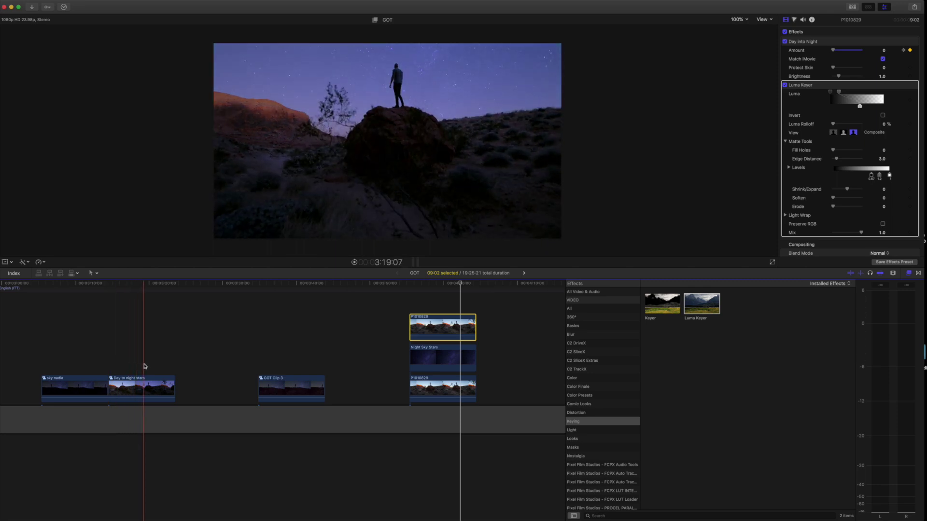
{"action": "scroll", "coordinate": [282, 313], "scroll_direction": "right", "scroll_amount": 5}
{"action": "left_click", "coordinate": [281, 290]}
{"action": "left_click_drag", "start_coordinate": [281, 289], "coordinate": [329, 295]}
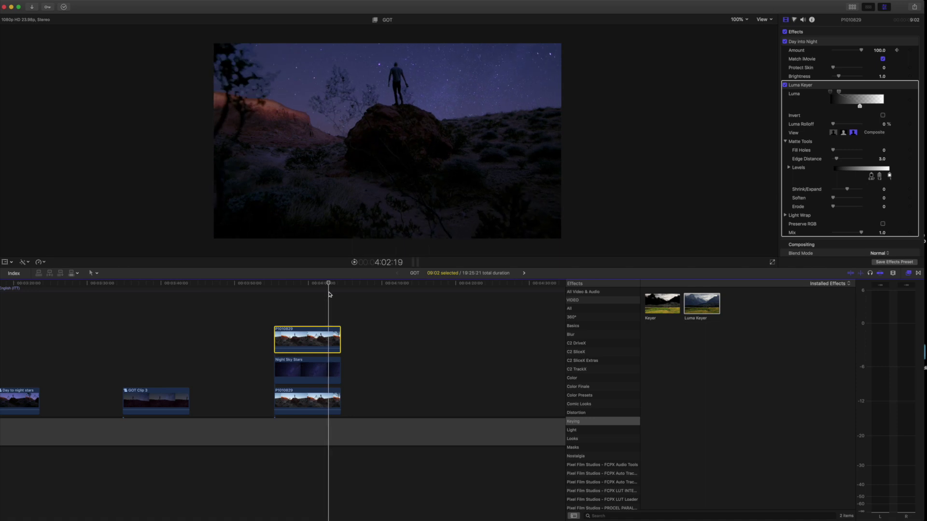